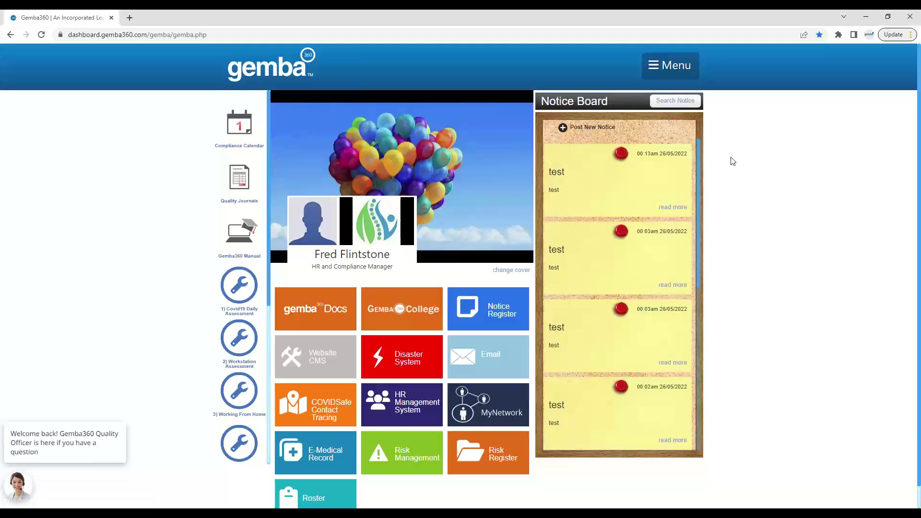
# Step: Zoom the dashboard to 175% so the Notice Board's 'test' notices are easier to read
pyautogui.hotkey('ctrl', '+')
pyautogui.hotkey('ctrl', '+')
pyautogui.hotkey('ctrl', '+')
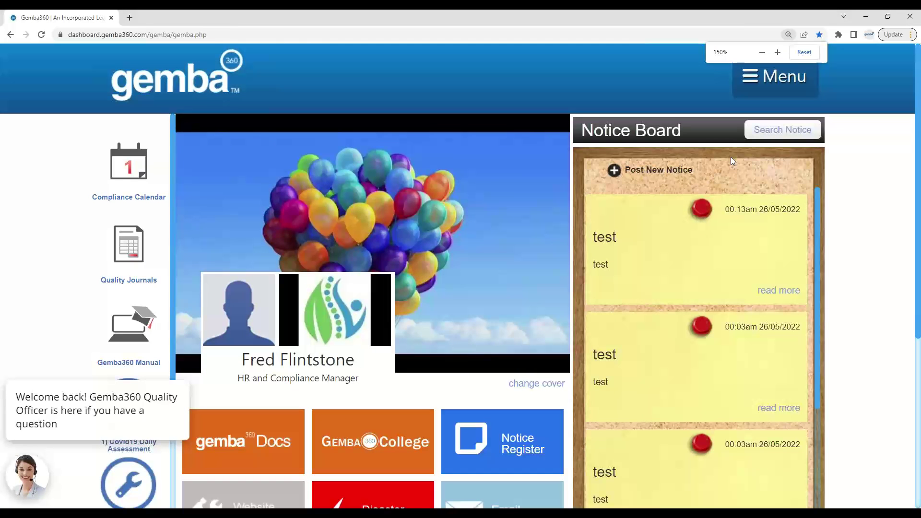
pyautogui.hotkey('ctrl', '+')
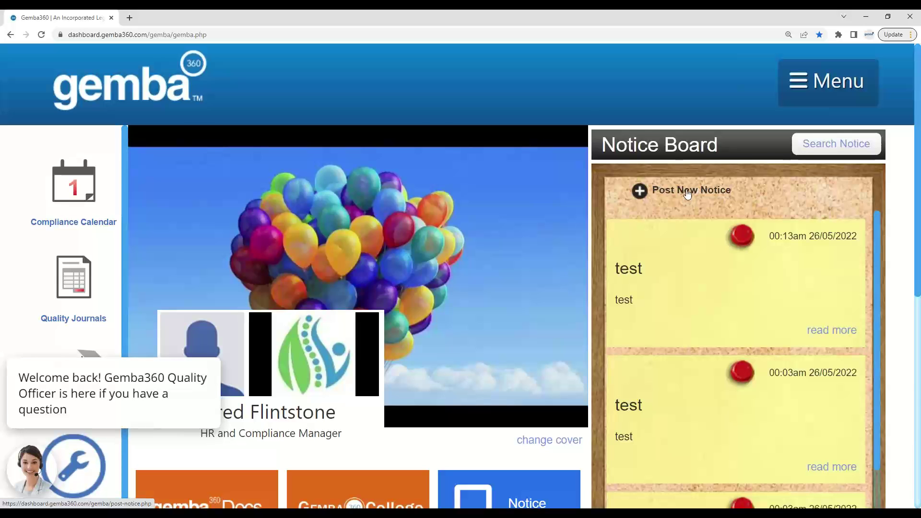
# Step: Open the Post A New Notice form and zoom the page out so the whole form fits
pyautogui.click(687, 191)
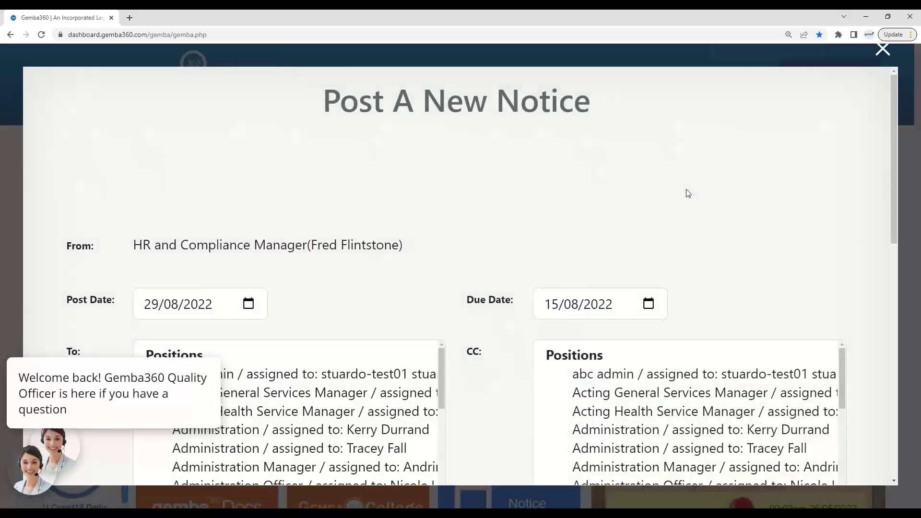
pyautogui.hotkey('ctrl', '-')
pyautogui.hotkey('ctrl', '-')
pyautogui.hotkey('ctrl', '-')
pyautogui.hotkey('ctrl', '-')
pyautogui.hotkey('ctrl', '-')
pyautogui.hotkey('ctrl', '-')
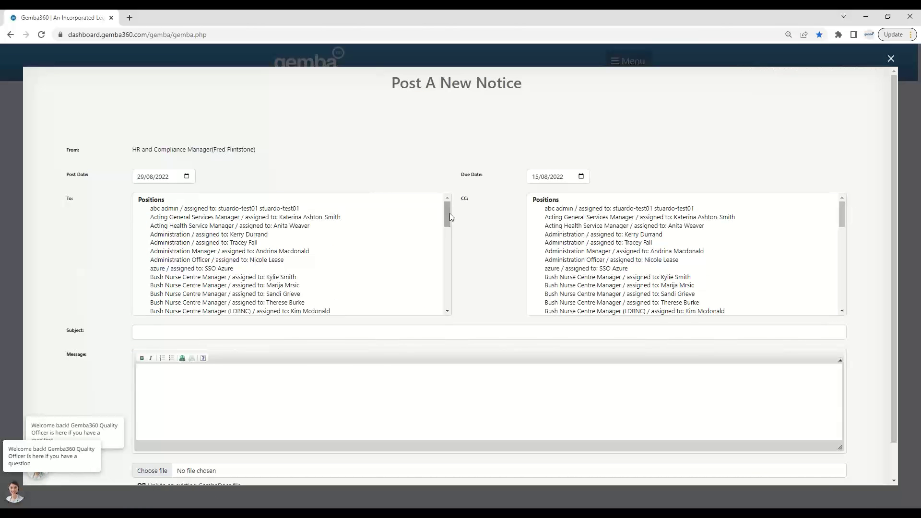
pyautogui.moveTo(450, 213); pyautogui.dragTo(465, 330)
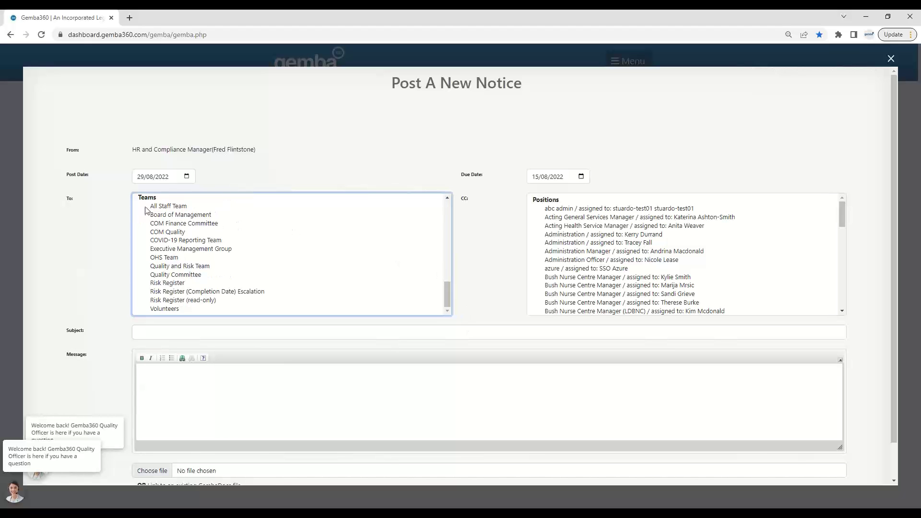
# Step: Try All Staff Team, Board of Management and COM Finance Committee, then address it to HR and Compliance Manager
pyautogui.click(182, 207)
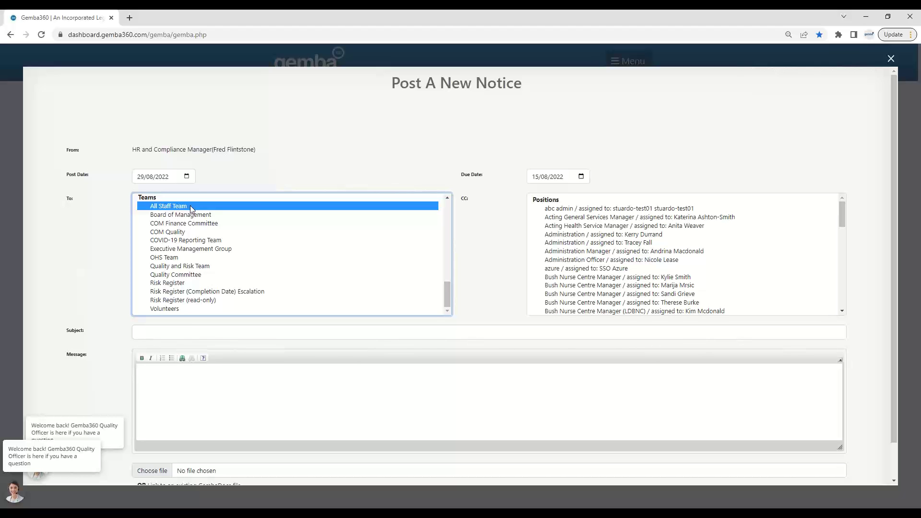
pyautogui.scroll(5, 444, 288)
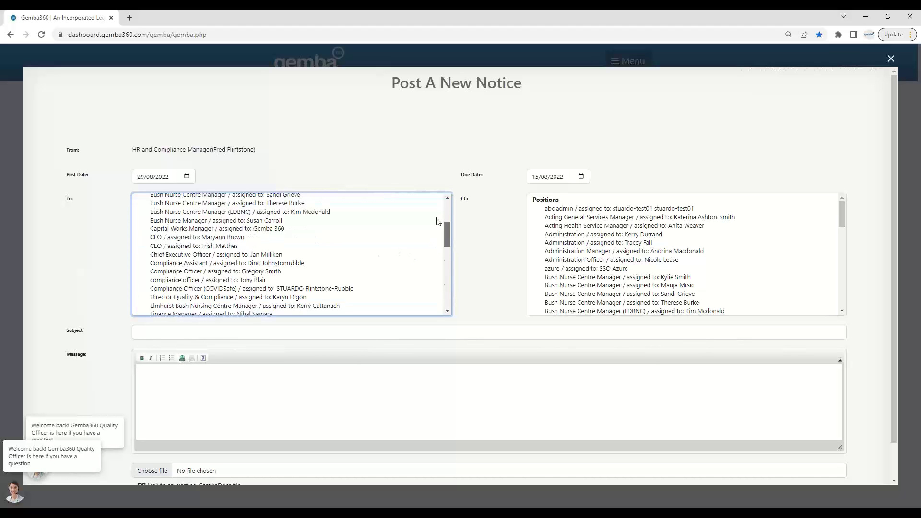
pyautogui.scroll(-5, 440, 251)
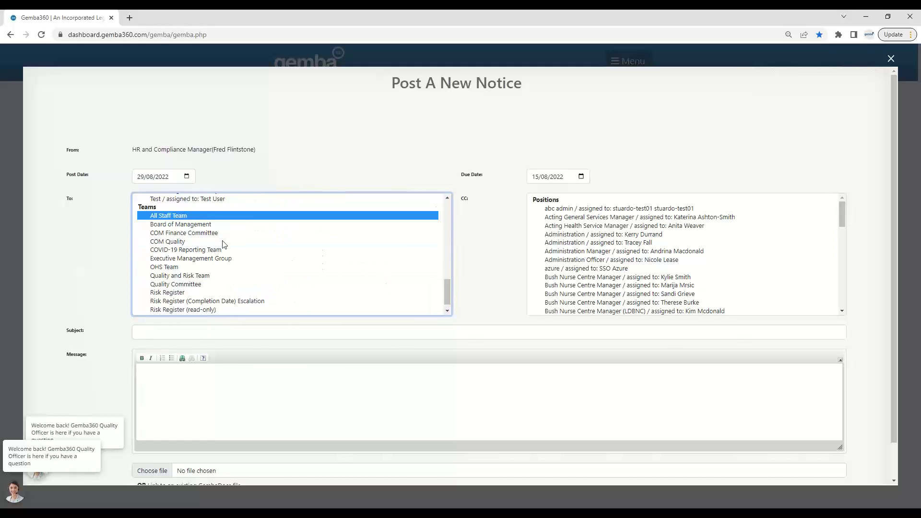
pyautogui.click(210, 225)
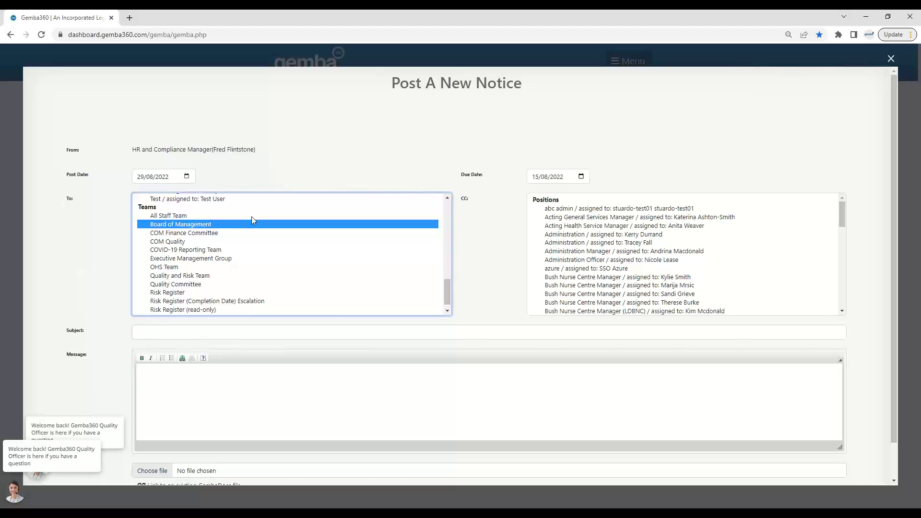
pyautogui.click(216, 237)
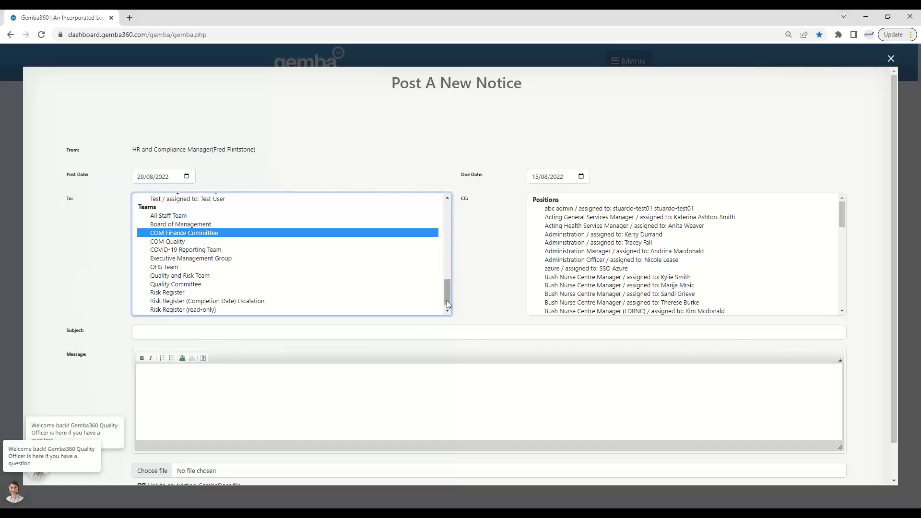
pyautogui.moveTo(447, 300); pyautogui.dragTo(442, 261)
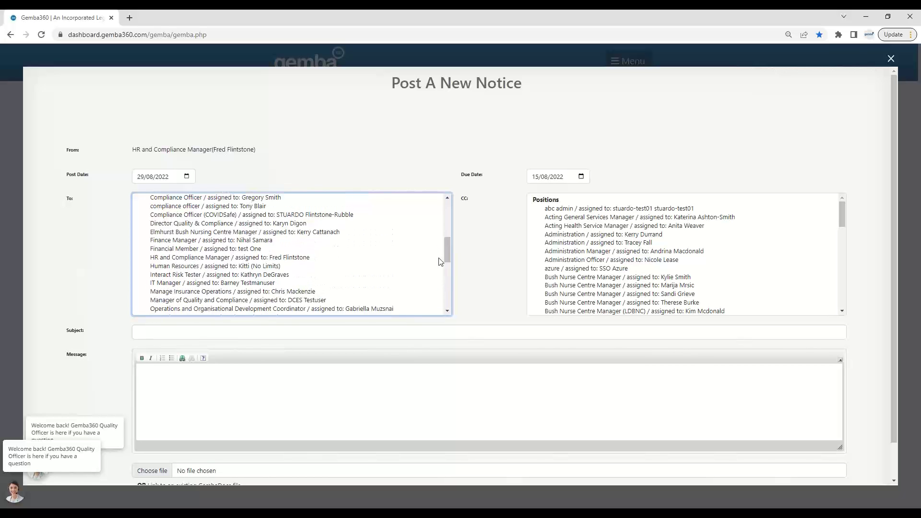
pyautogui.click(275, 260)
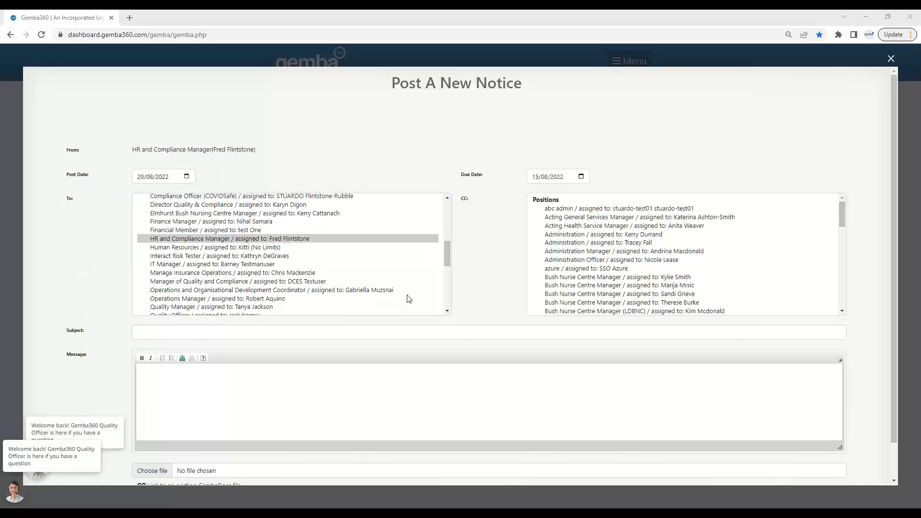
# Step: Enter 'New Policy' as the notice subject and dismiss the past-subject suggestions
pyautogui.scroll(-2, 407, 298)
pyautogui.scroll(3, 451, 285)
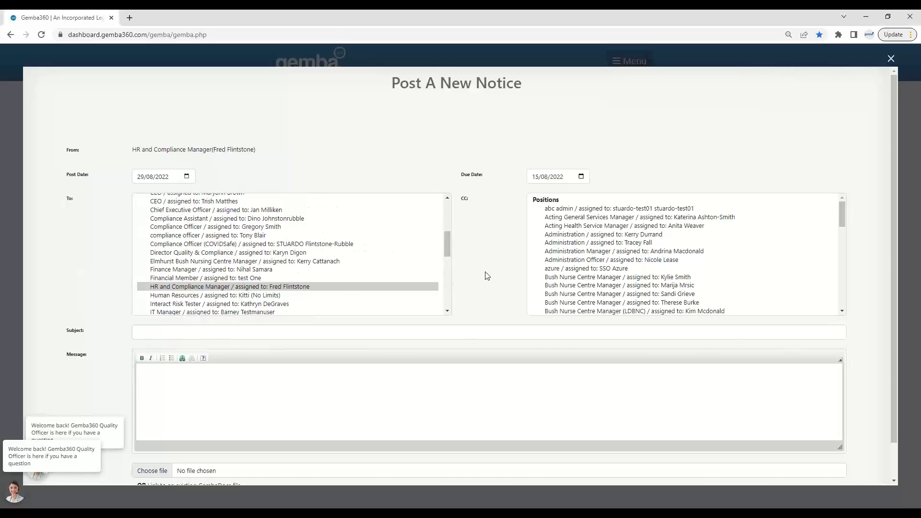
pyautogui.scroll(-1, 485, 272)
pyautogui.scroll(-1, 485, 272)
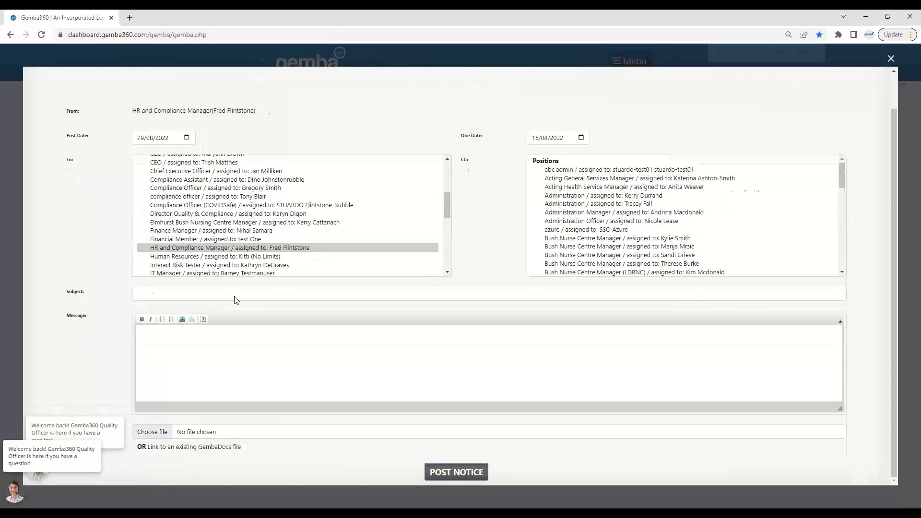
pyautogui.scroll(1, 235, 296)
pyautogui.click(183, 323)
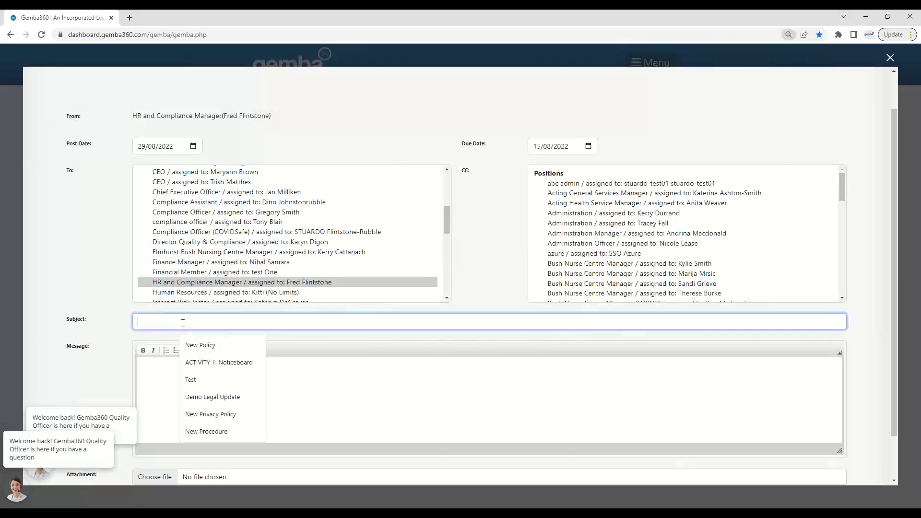
pyautogui.write('New Policy')
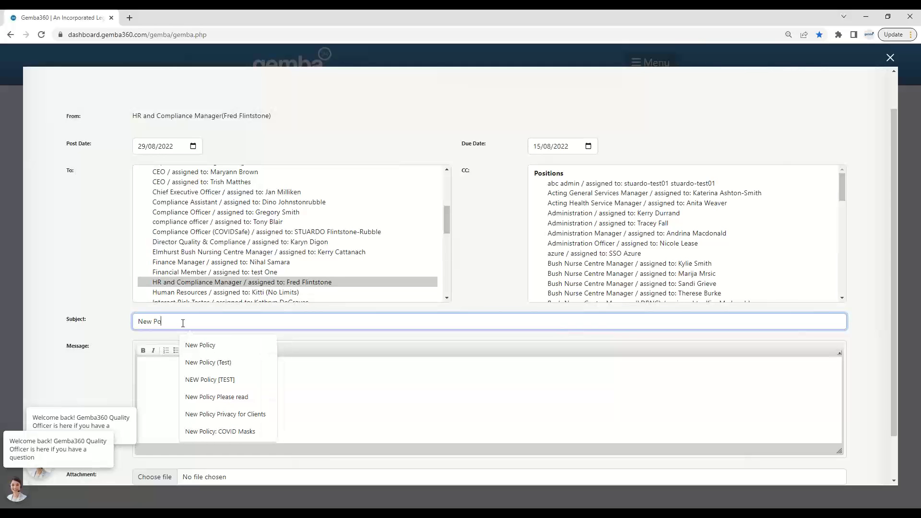
pyautogui.click(469, 300)
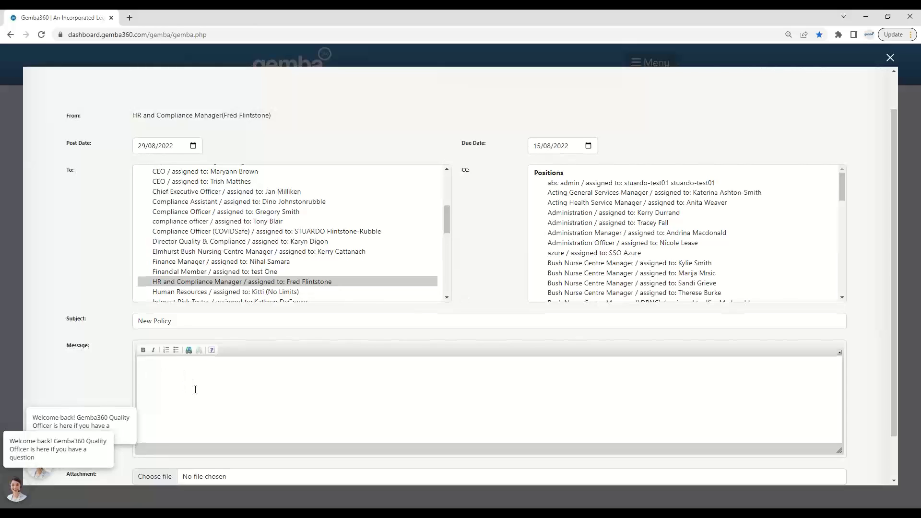
# Step: Close the chat welcome popup and place the cursor in the Message editor
pyautogui.scroll(-1, 192, 387)
pyautogui.click(37, 404)
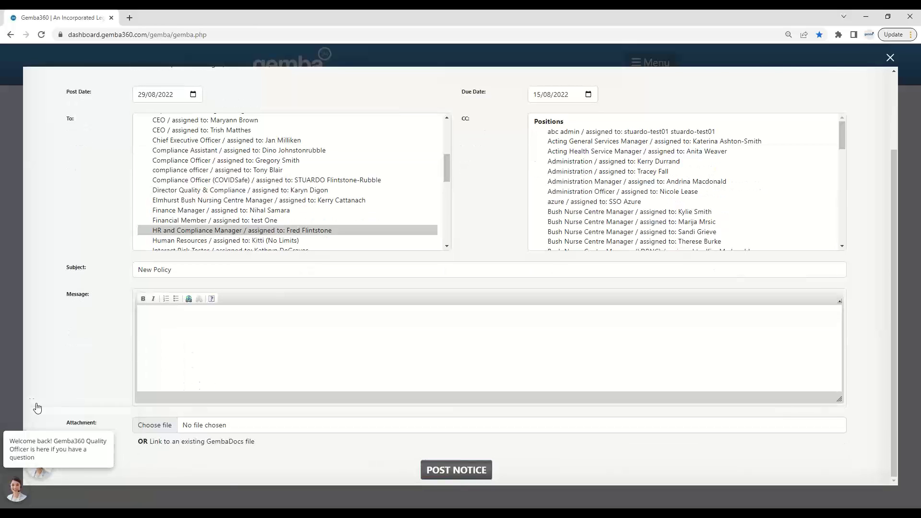
pyautogui.click(191, 336)
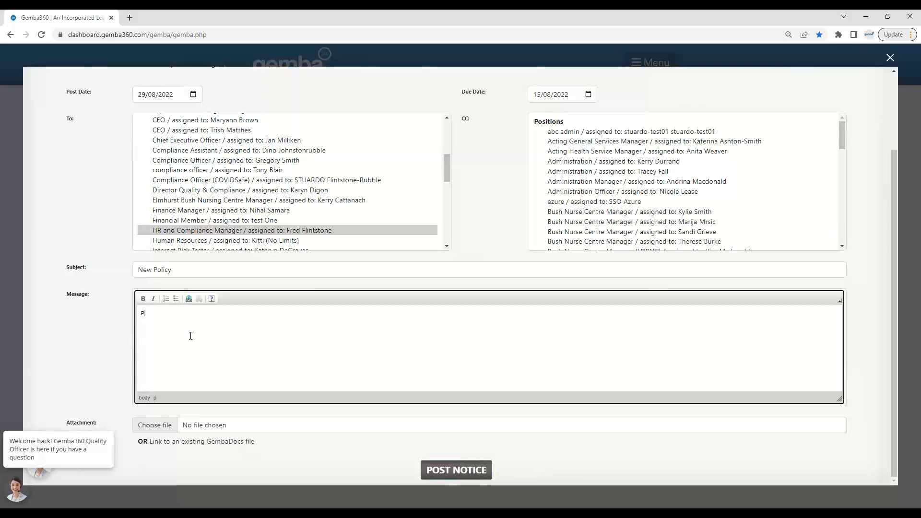
# Step: Write the message 'Here is the New Privacy Policy. Please read and click on the CONFIRM READ BUTTON'
pyautogui.write('P')
pyautogui.press('BackSpace')
pyautogui.write('Here is the New Privacy Policy. Please read and click on the CONFIRM READ BUTTON')
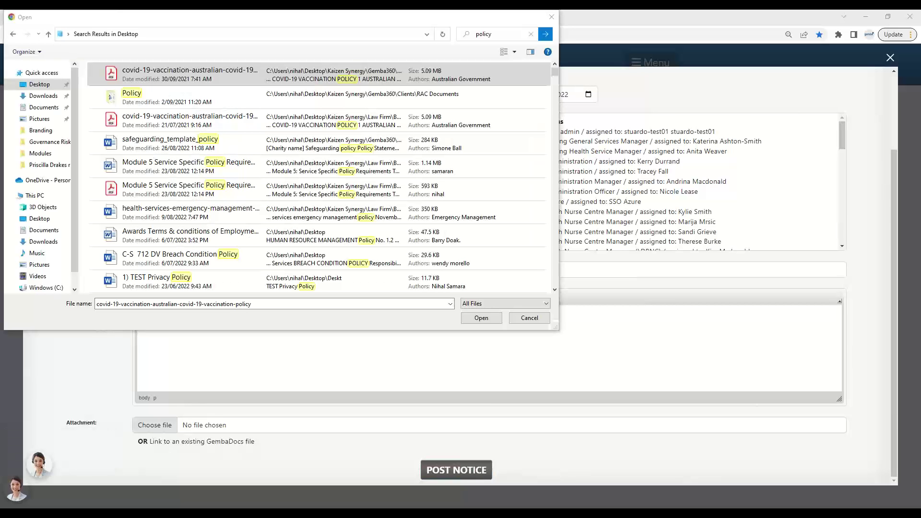
# Step: Attach covid-19-vaccination-australian-covid-19-vaccination-policy.pdf to the notice
pyautogui.click(181, 91)
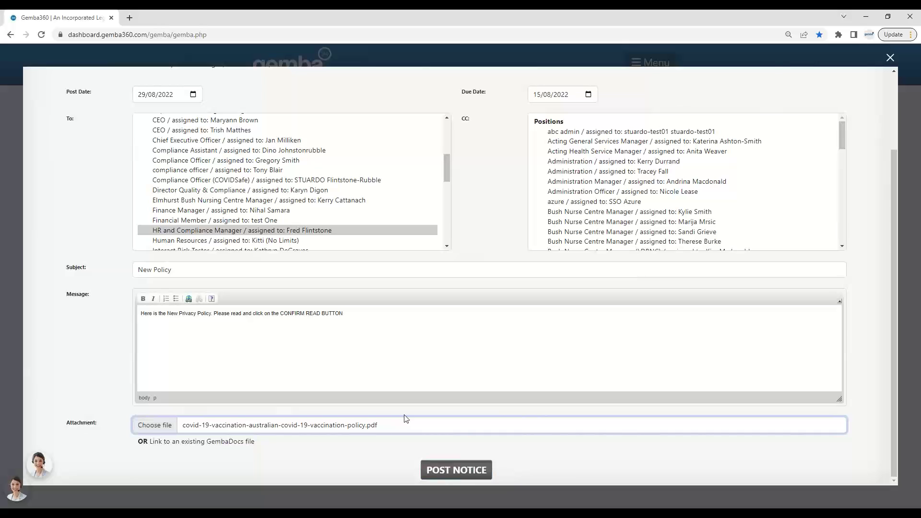
# Step: Post the notice and highlight the 'Notice has been posted' confirmation
pyautogui.click(448, 473)
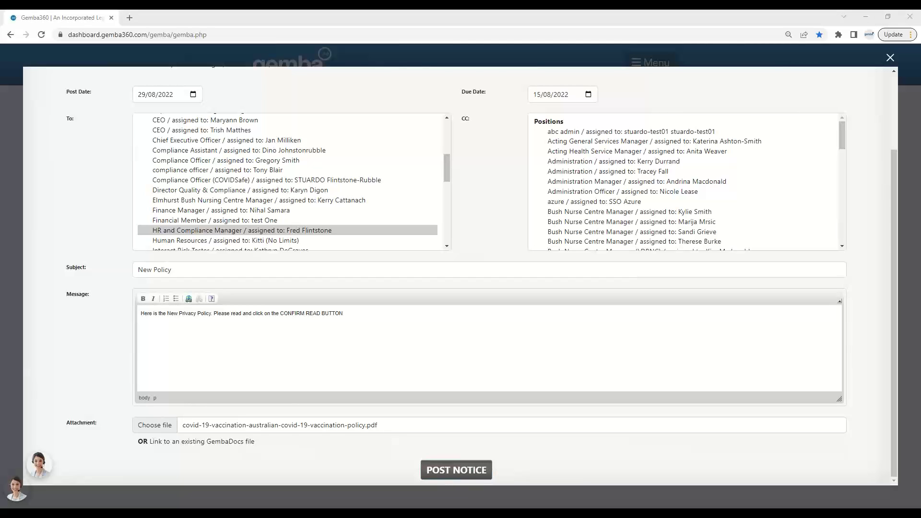
pyautogui.moveTo(491, 213); pyautogui.dragTo(416, 214)
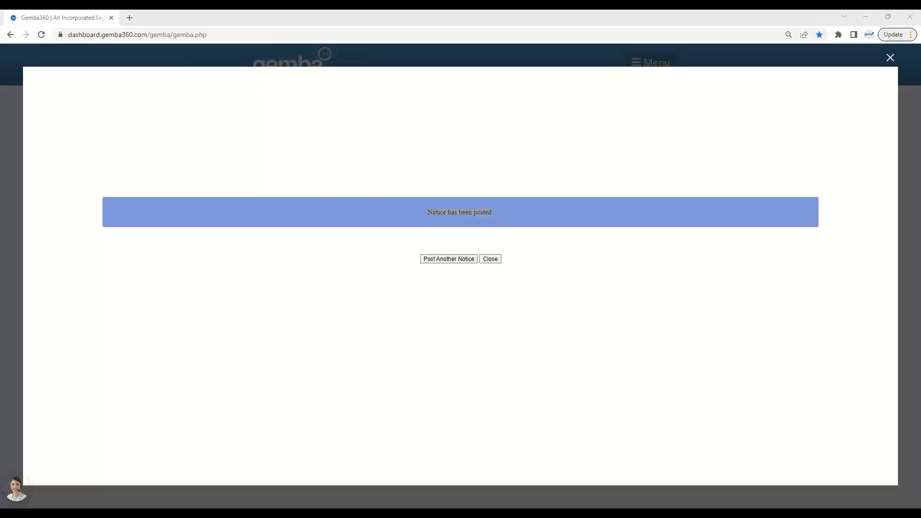
# Step: Return to the dashboard, zoom in slightly, and open the New Policy notice's attached PDF
pyautogui.press('Escape')
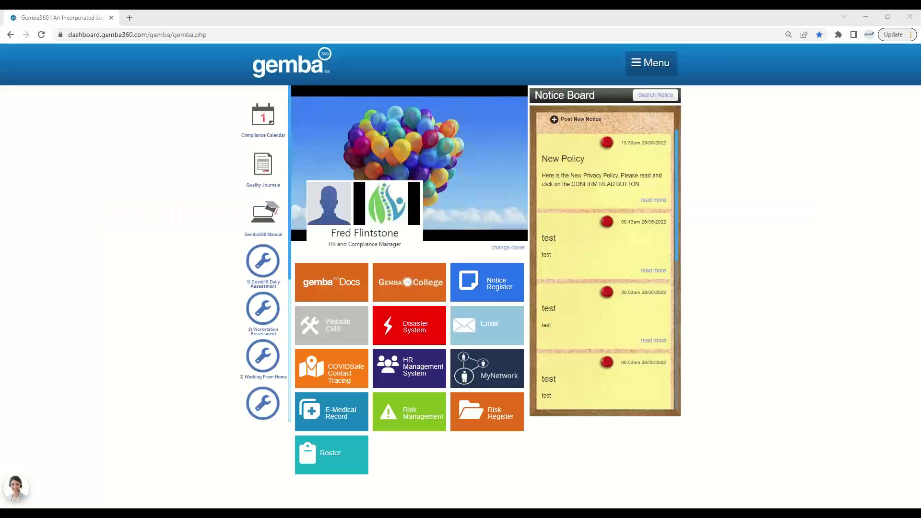
pyautogui.click(753, 218)
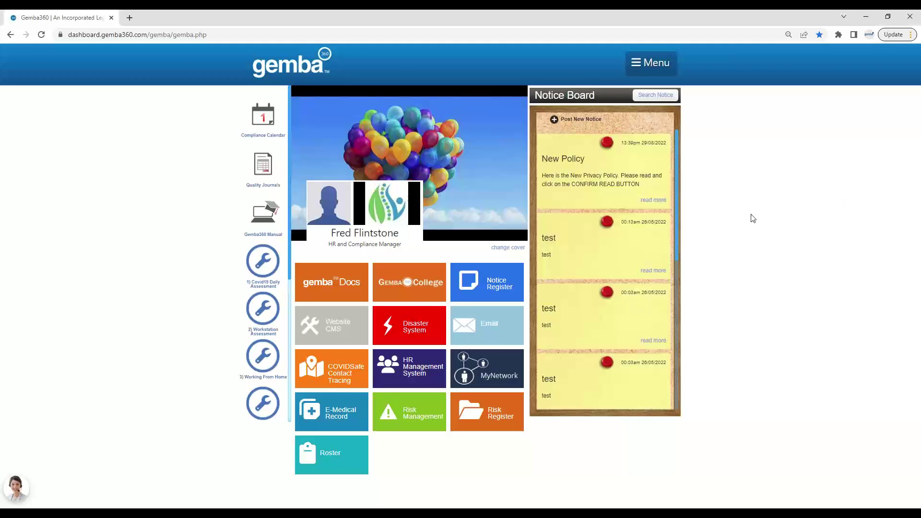
pyautogui.hotkey('ctrl', '+')
pyautogui.hotkey('ctrl', '+')
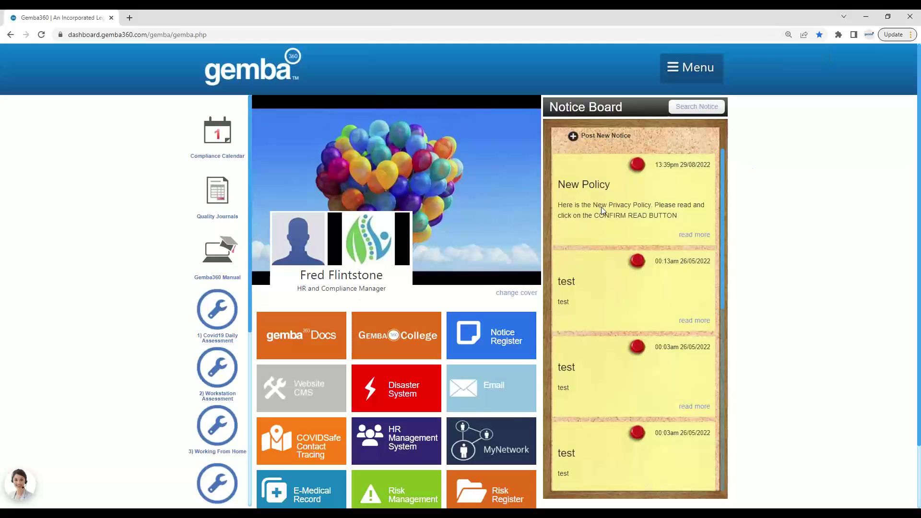
pyautogui.moveTo(557, 189); pyautogui.dragTo(611, 189)
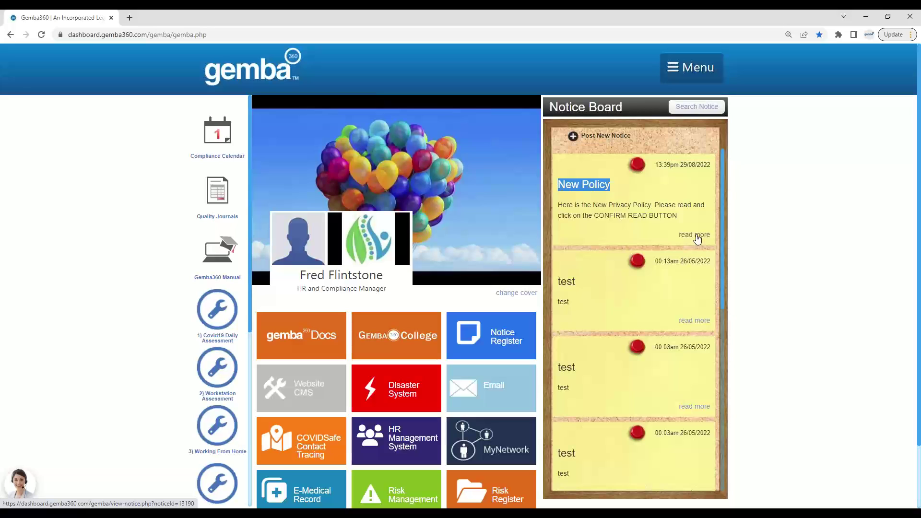
pyautogui.click(695, 234)
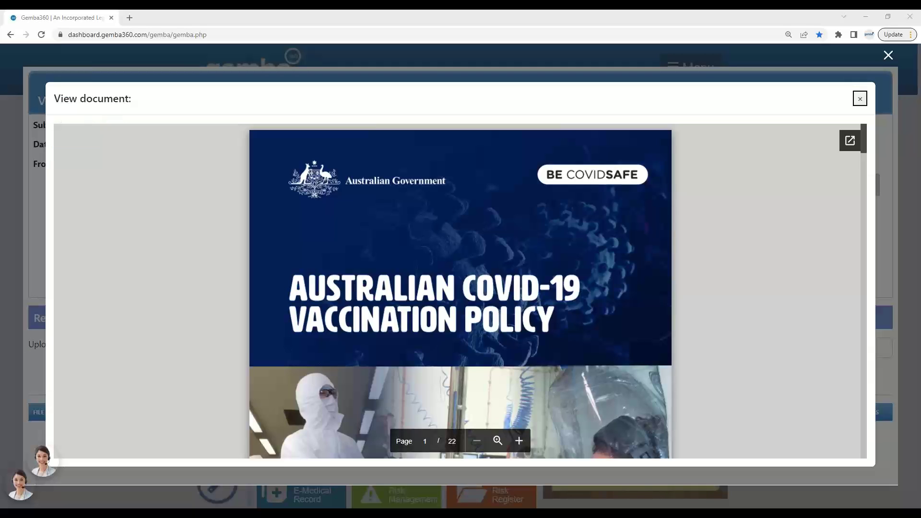
# Step: Scroll through the Australian COVID-19 Vaccination Policy PDF in the document viewer
pyautogui.scroll(-2, 455, 169)
pyautogui.scroll(-9, 454, 173)
pyautogui.scroll(11, 453, 175)
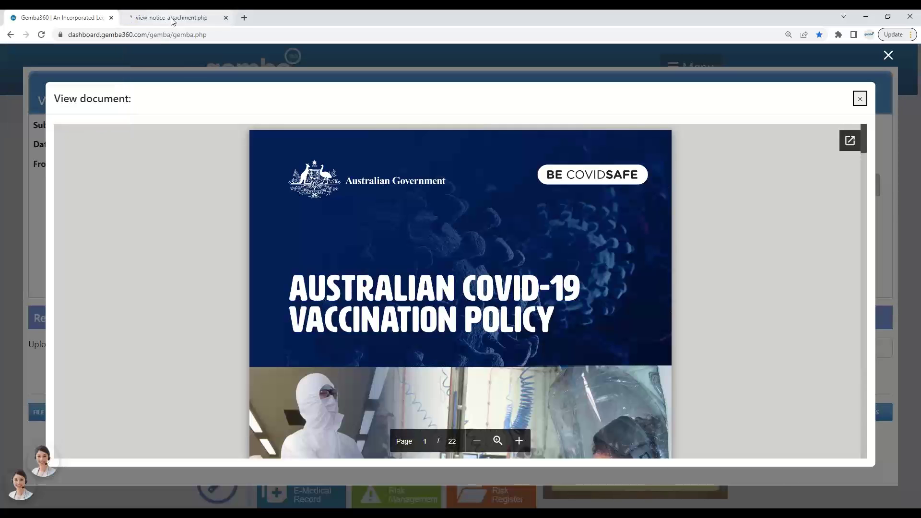
pyautogui.click(172, 19)
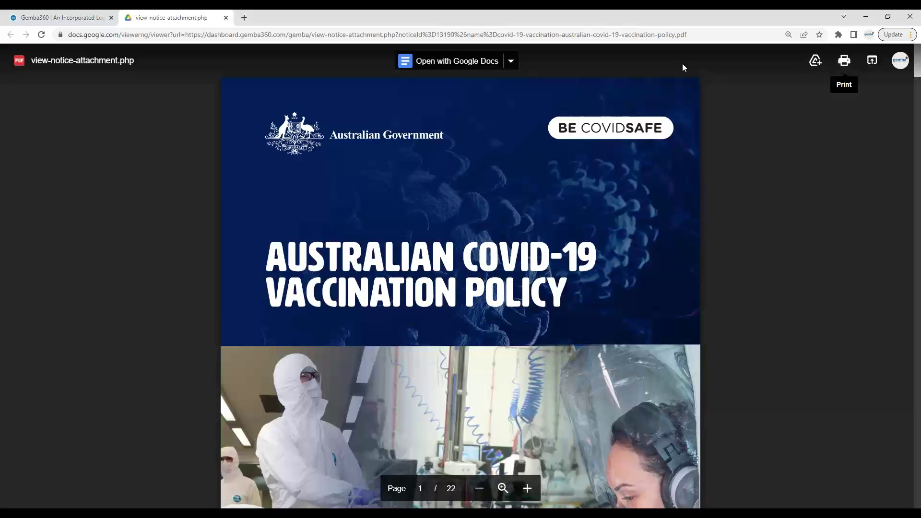
pyautogui.click(72, 18)
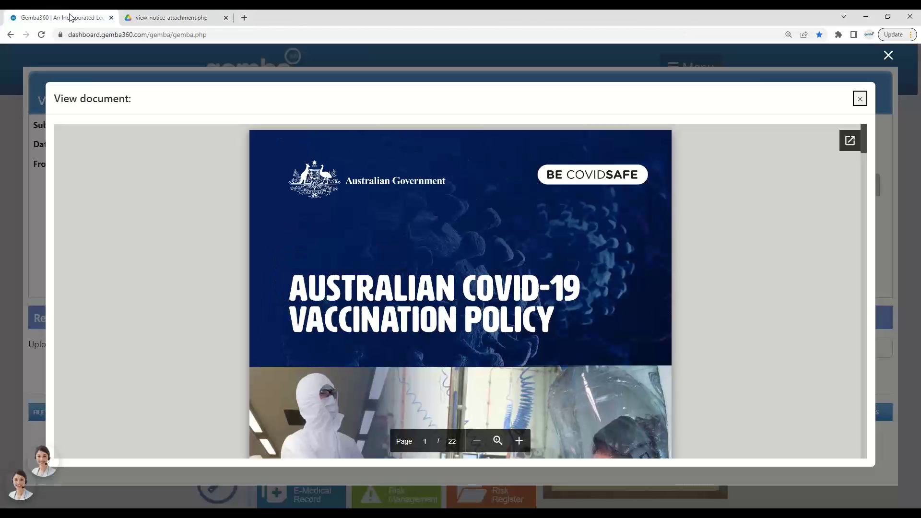
# Step: Confirm the New Policy notice as read, check the 01:40 pm 29-08-2022 read time, then close it
pyautogui.click(860, 98)
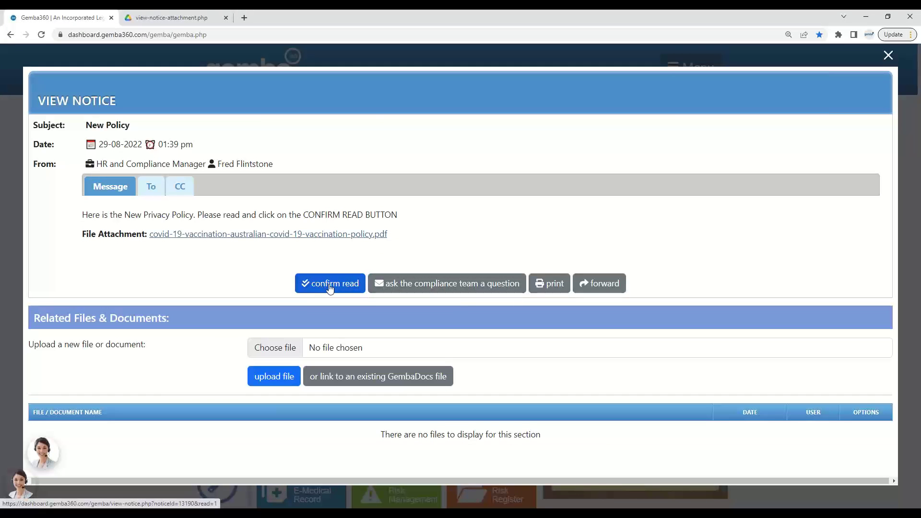
pyautogui.click(330, 284)
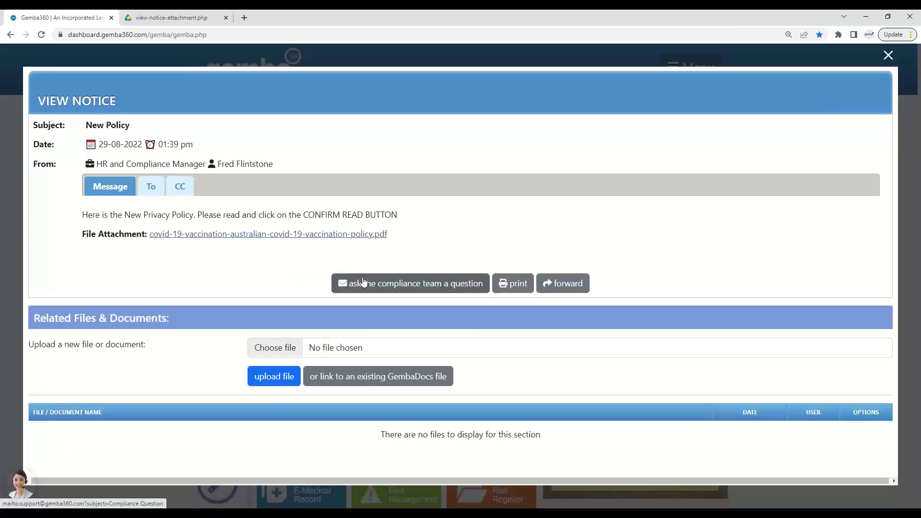
pyautogui.click(158, 190)
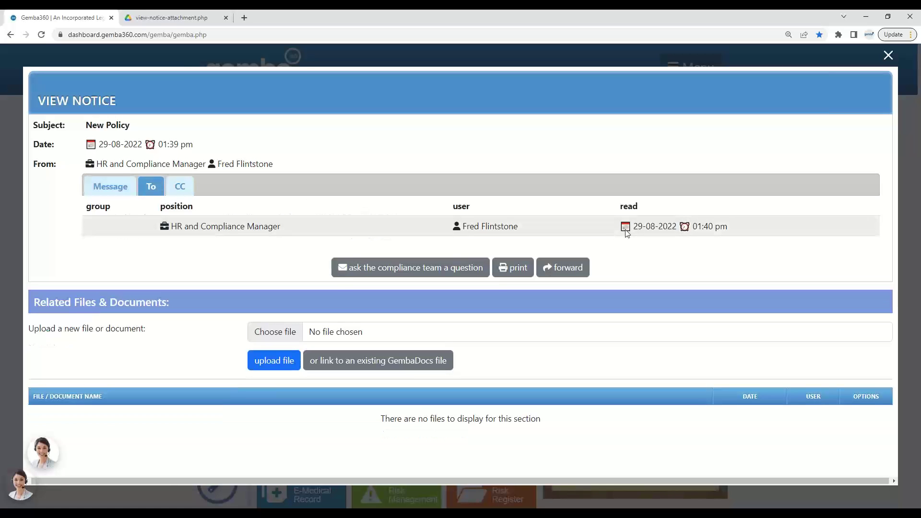
pyautogui.moveTo(730, 226); pyautogui.dragTo(624, 227)
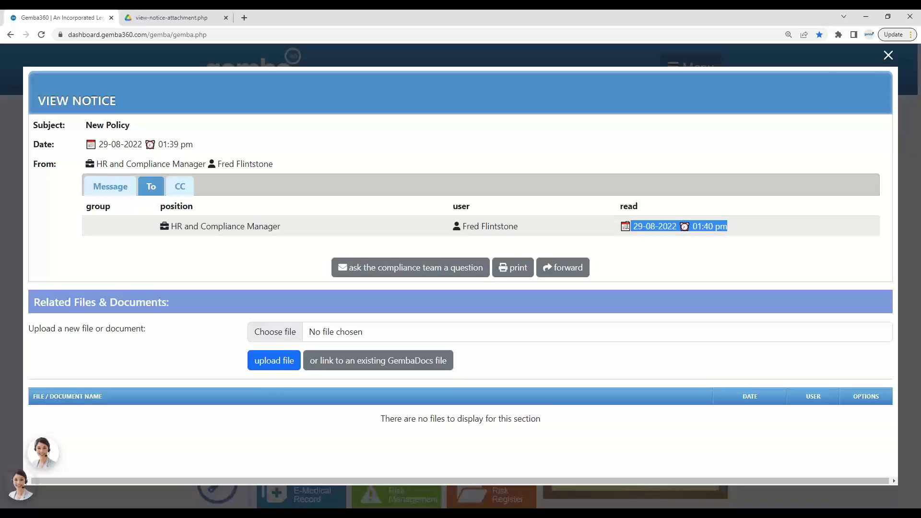
pyautogui.click(889, 55)
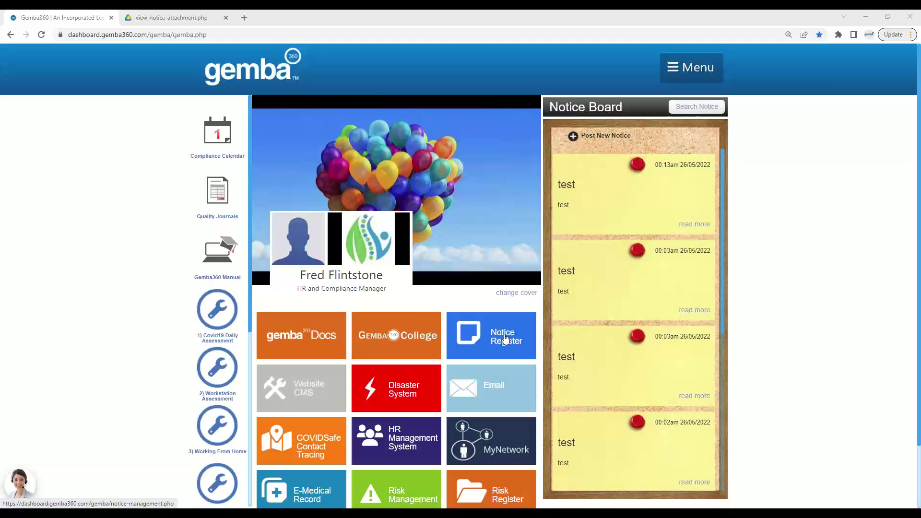
# Step: Open the Notice Register's Notice Management table, then switch back to the dashboard tab
pyautogui.click(505, 338)
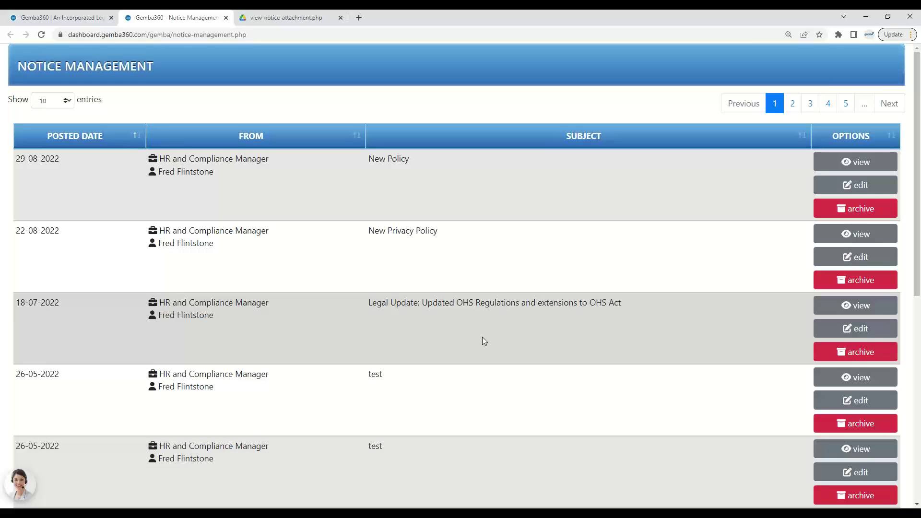
pyautogui.click(90, 13)
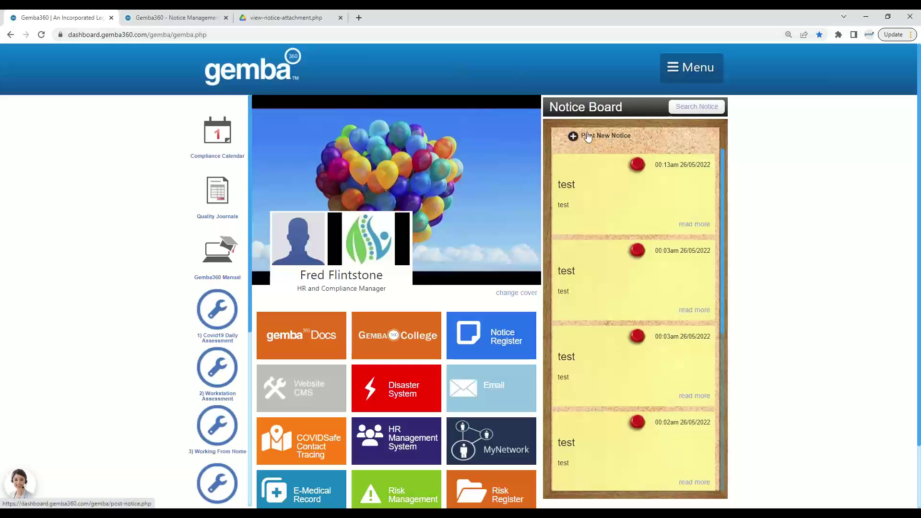
# Step: Start a new notice and set its post date to 05/09/2022
pyautogui.click(587, 135)
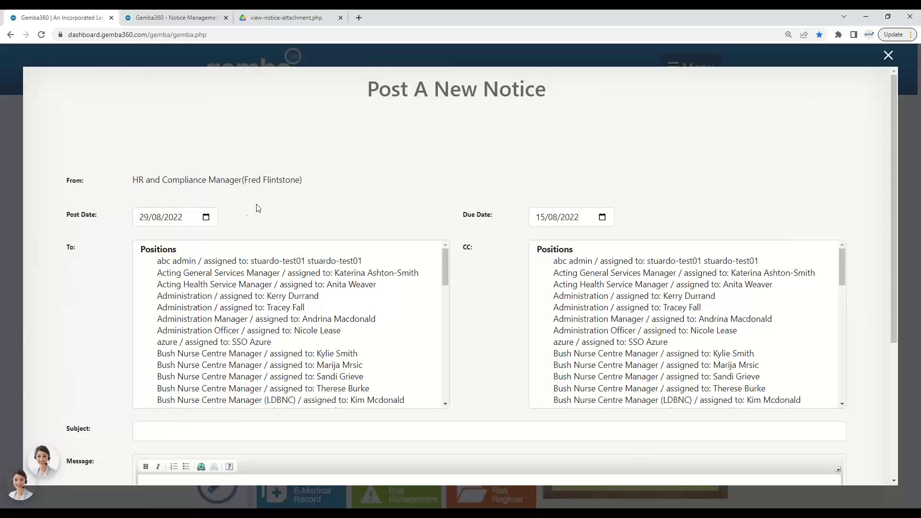
pyautogui.moveTo(65, 220); pyautogui.dragTo(103, 220)
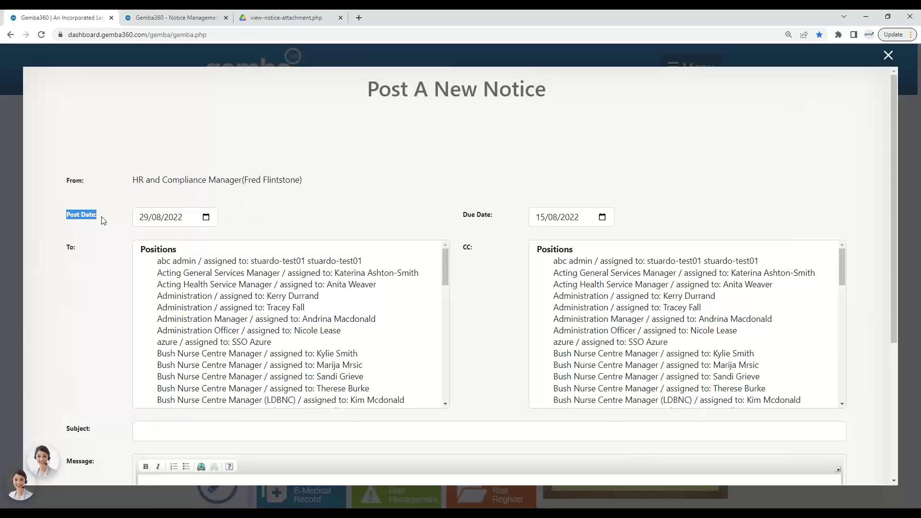
pyautogui.click(205, 217)
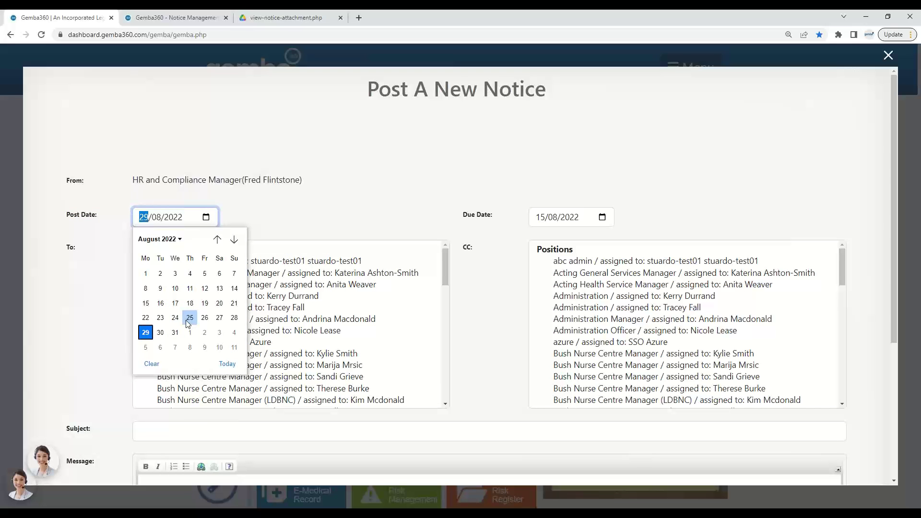
pyautogui.click(147, 348)
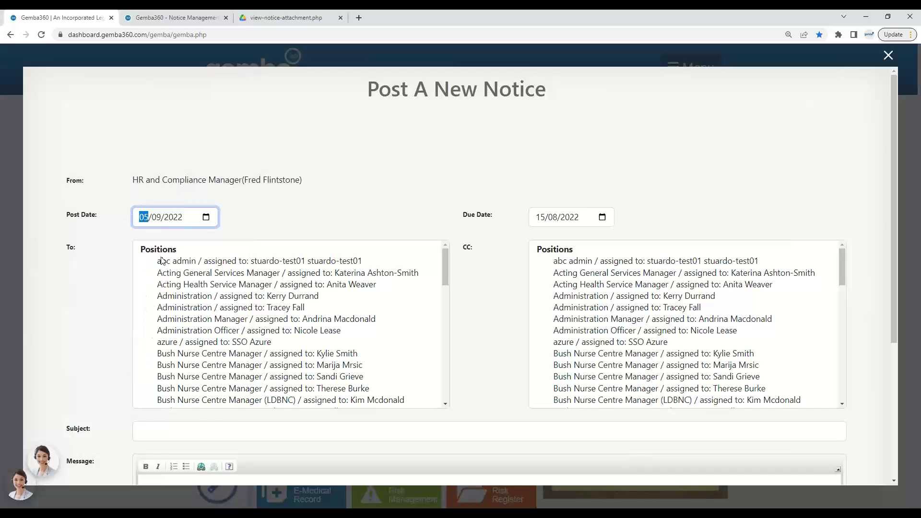
# Step: Set the notice's due date to 09/09/2022
pyautogui.click(602, 217)
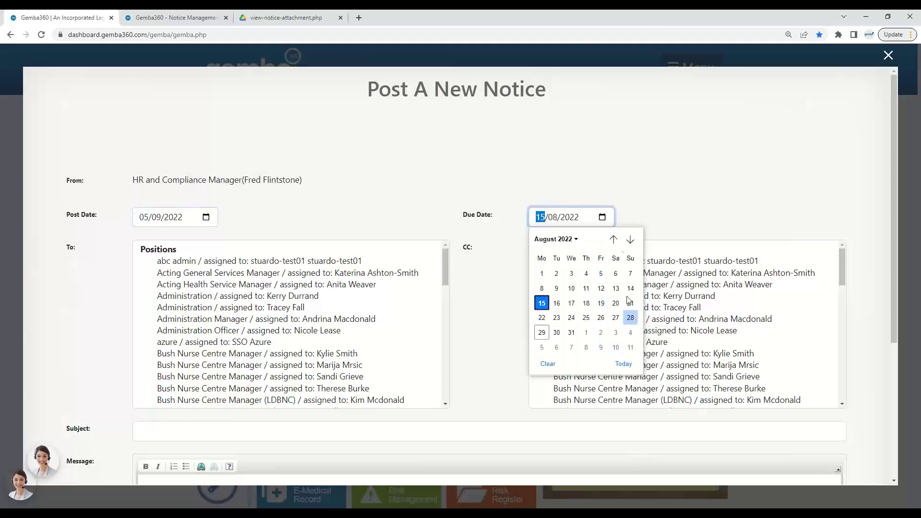
pyautogui.click(601, 348)
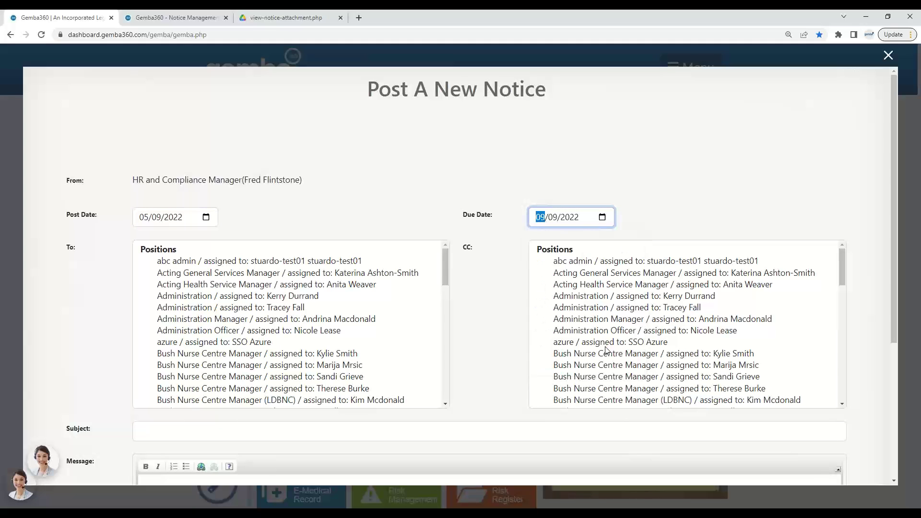
pyautogui.click(604, 218)
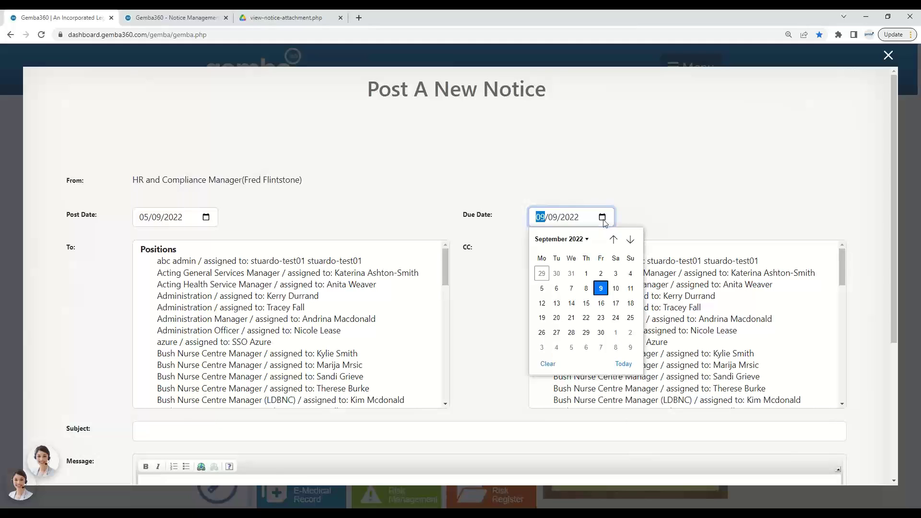
pyautogui.click(601, 288)
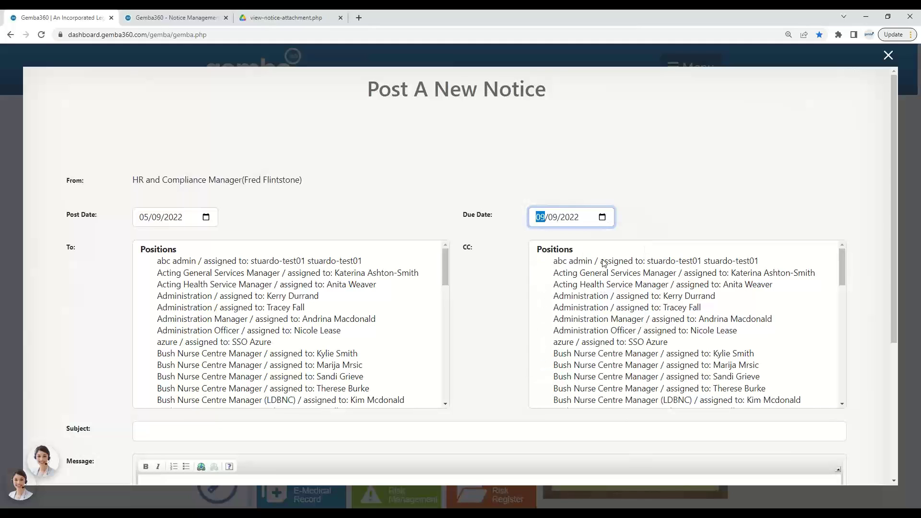
pyautogui.click(603, 219)
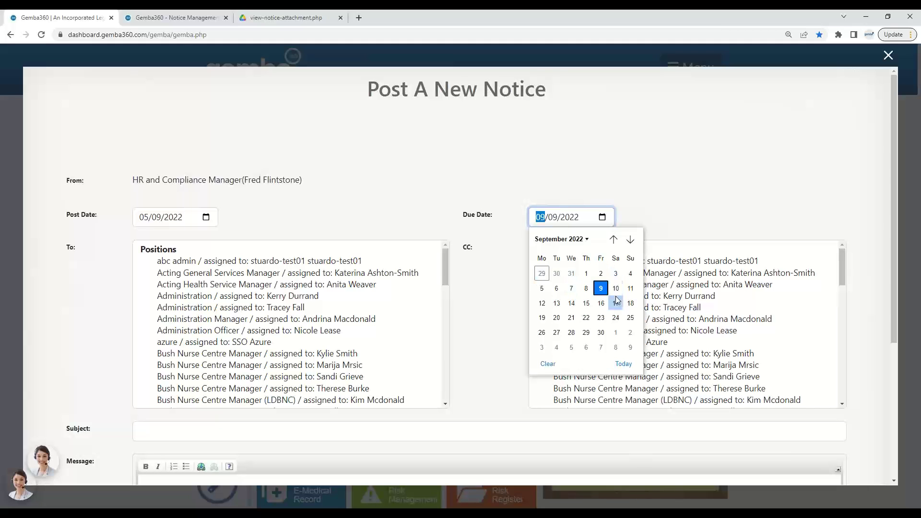
pyautogui.click(601, 289)
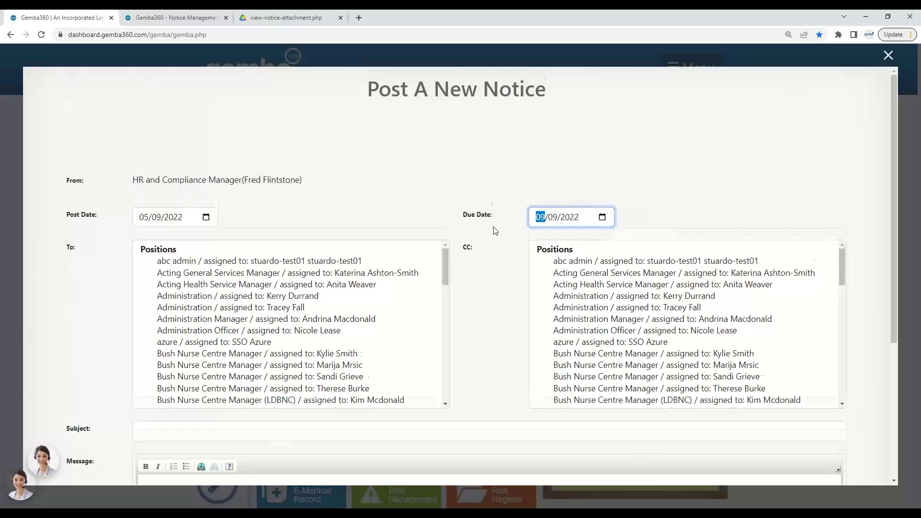
# Step: Address the scheduled notice to the All Staff Team
pyautogui.scroll(-3, 495, 230)
pyautogui.scroll(-1, 495, 230)
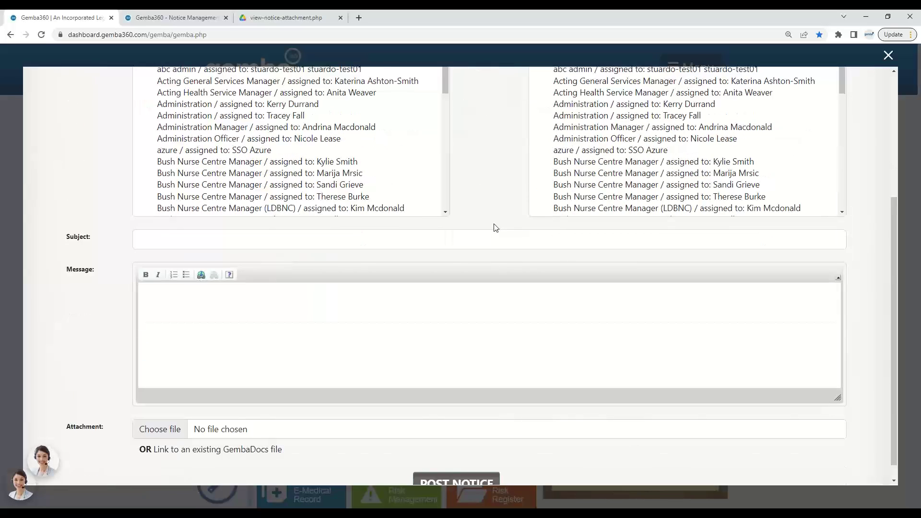
pyautogui.scroll(-10, 355, 169)
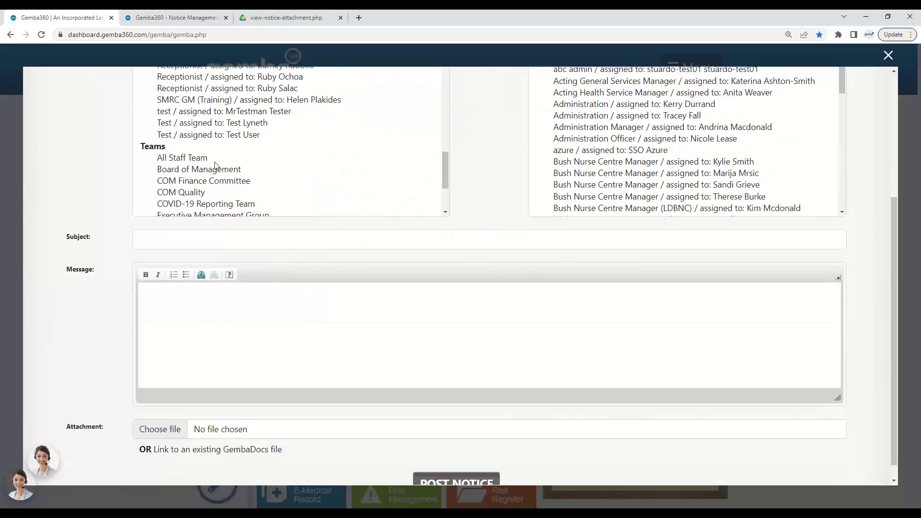
pyautogui.click(216, 160)
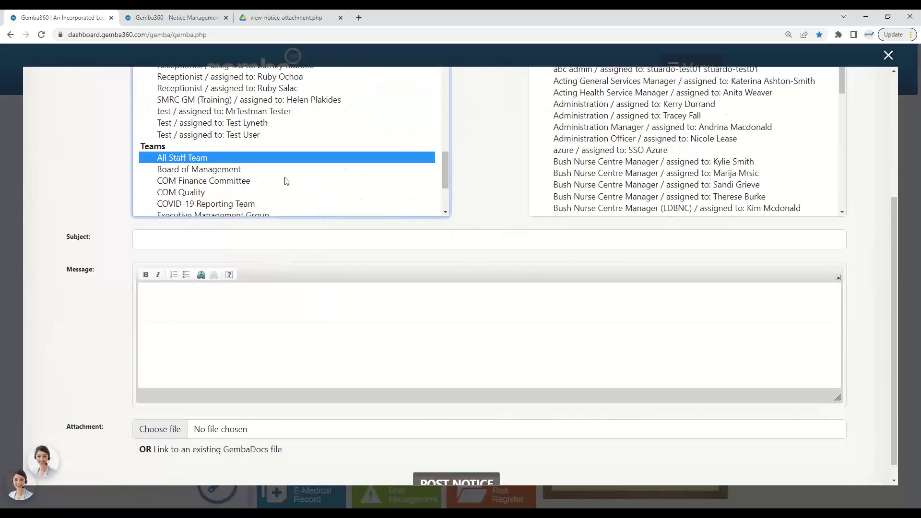
pyautogui.click(271, 242)
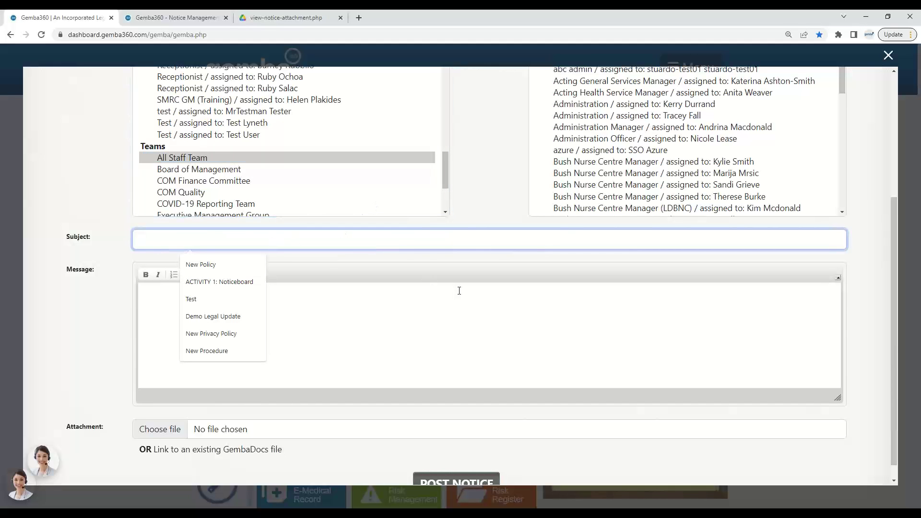
# Step: Highlight the 05/09/2022 post date, then close the notice form without posting
pyautogui.scroll(-1, 460, 291)
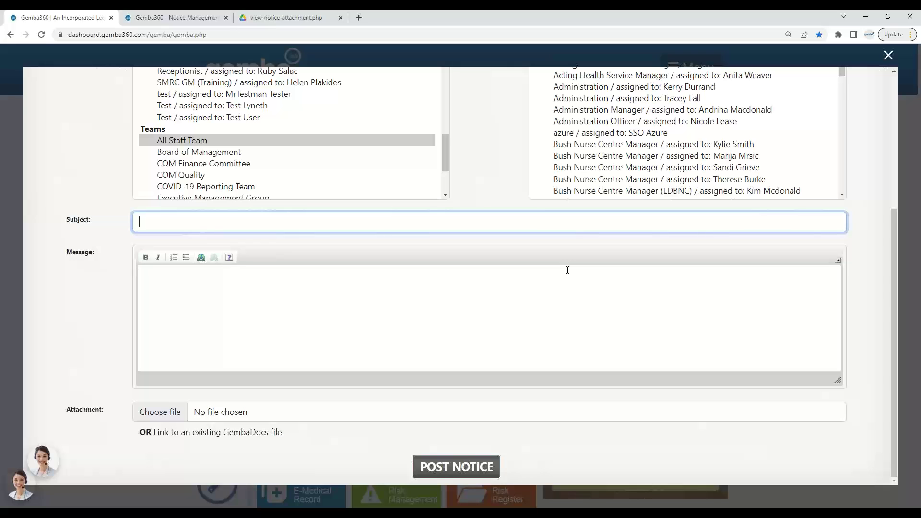
pyautogui.scroll(4, 567, 270)
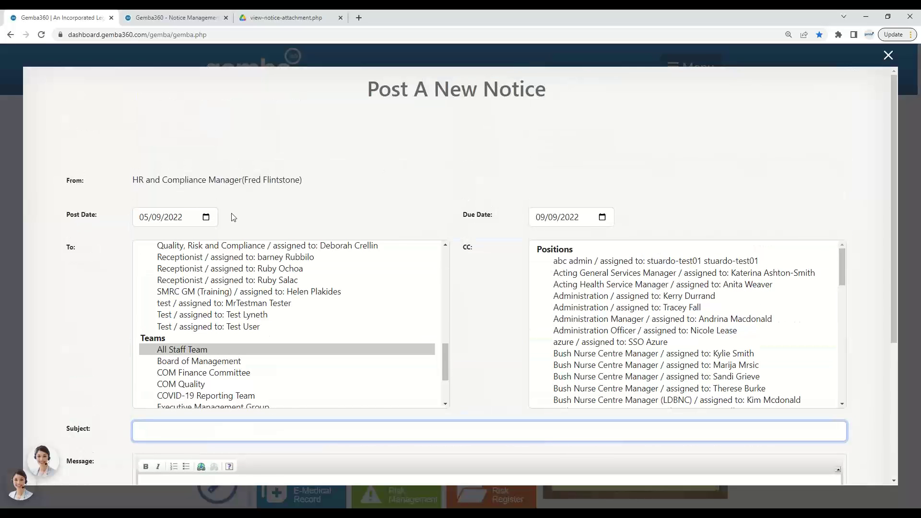
pyautogui.moveTo(233, 217); pyautogui.dragTo(100, 220)
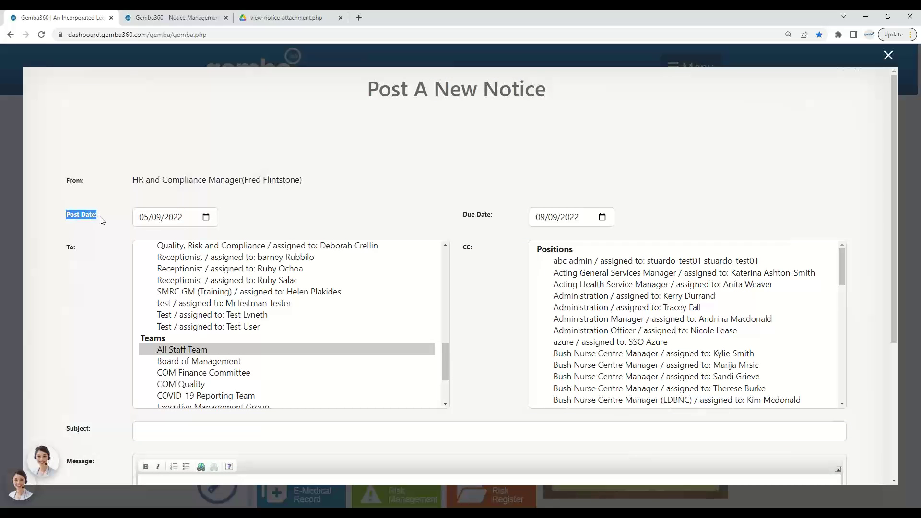
pyautogui.click(891, 60)
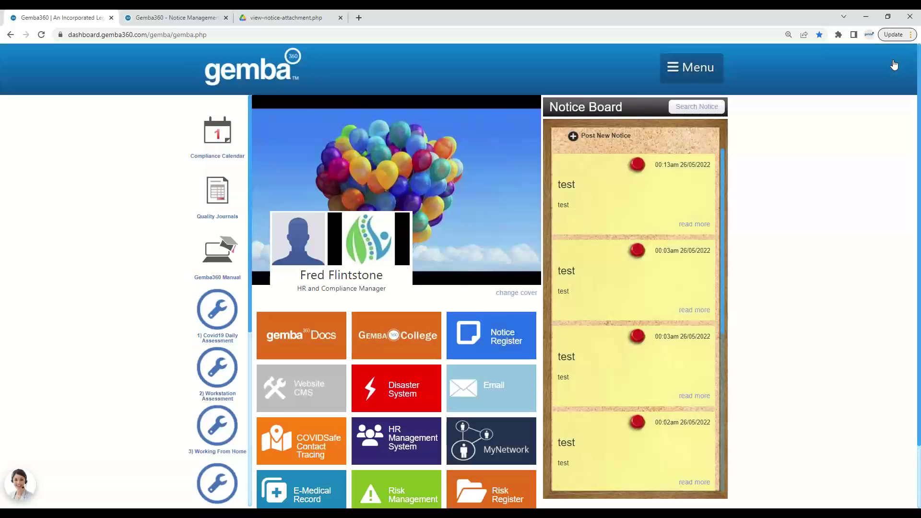